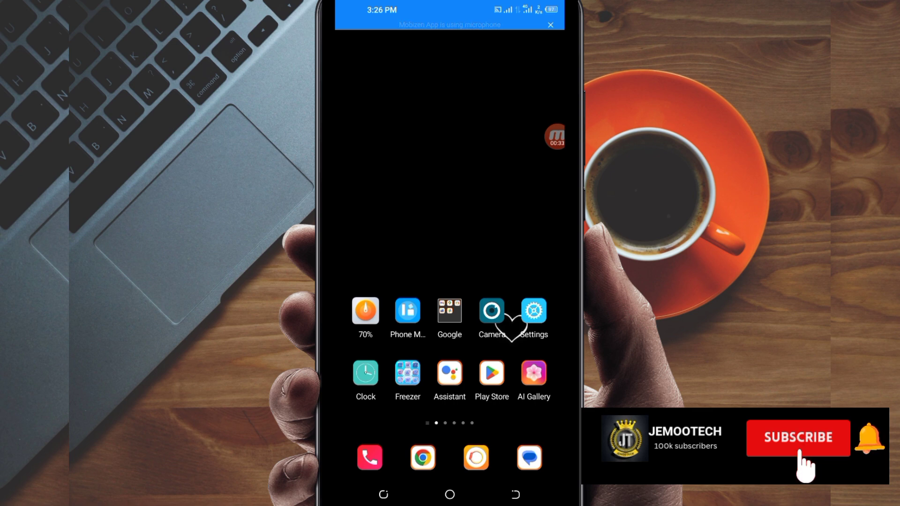
- Launch the Play Store from the Android home screen
click(555, 136)
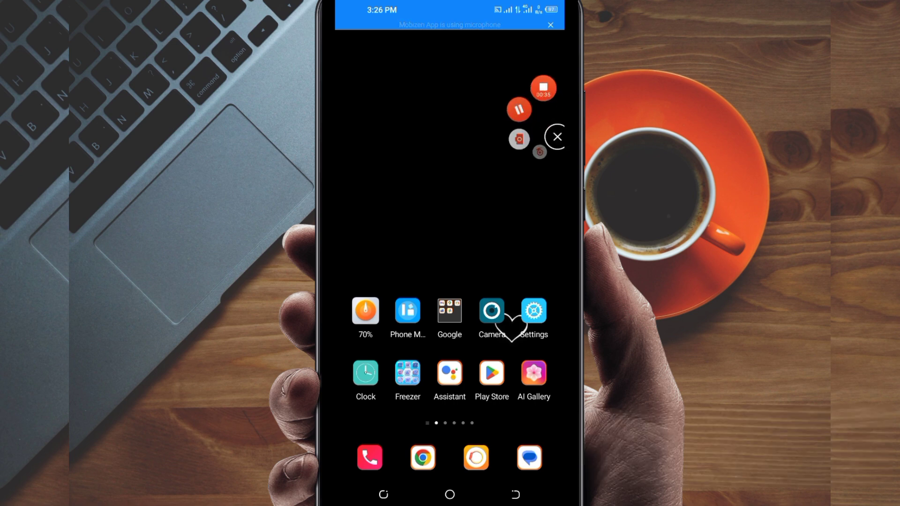
click(542, 189)
drag(479, 355, 485, 352)
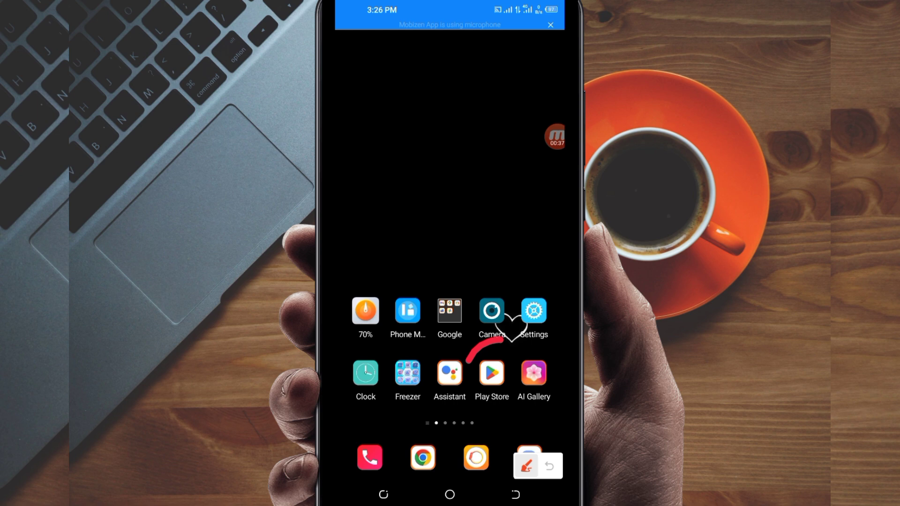
- Search the Play Store for 'omanova VPN' to find the installed Omanova VPN app
click(491, 373)
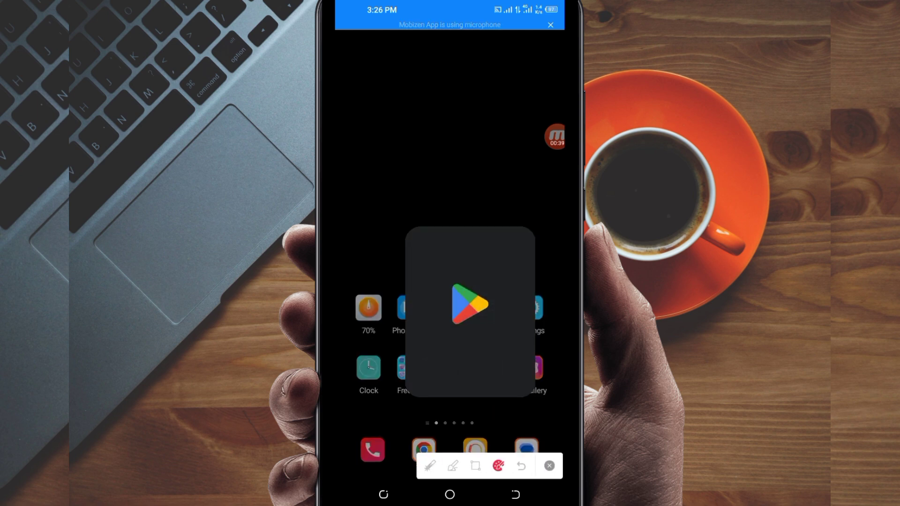
click(550, 465)
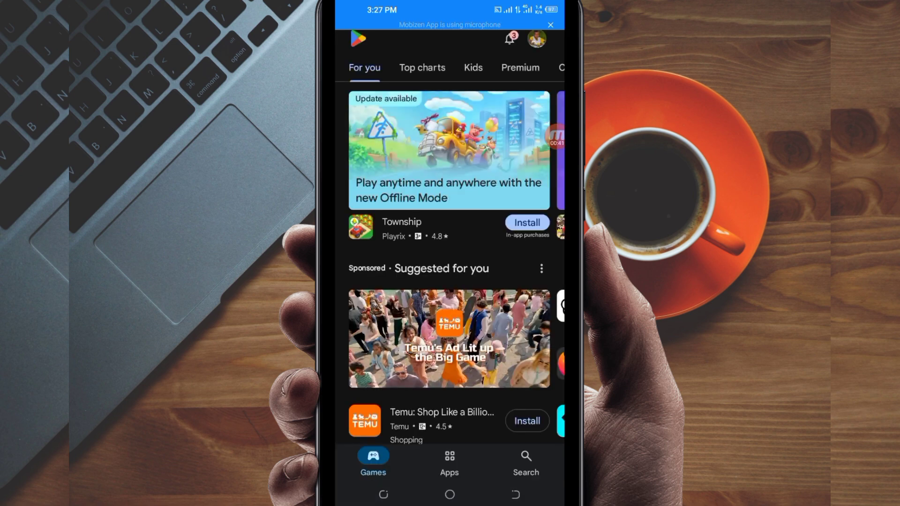
click(526, 463)
click(436, 39)
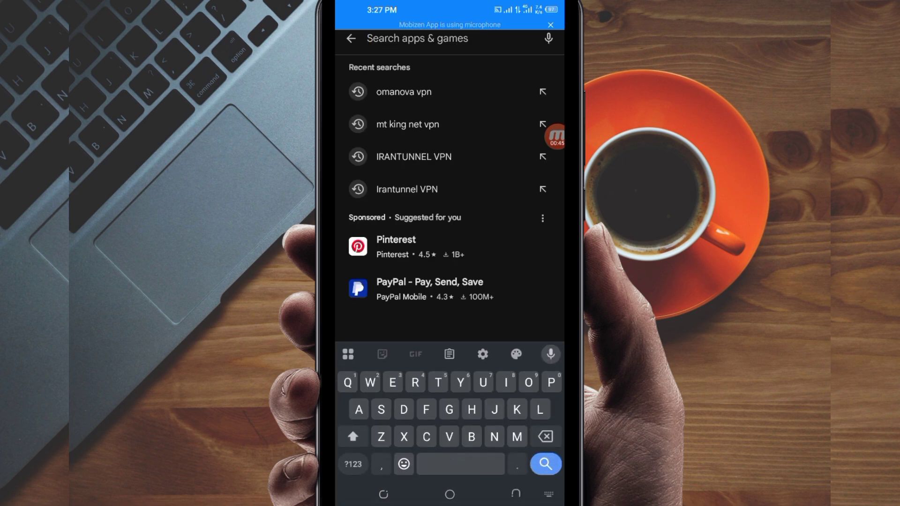
text(oman)
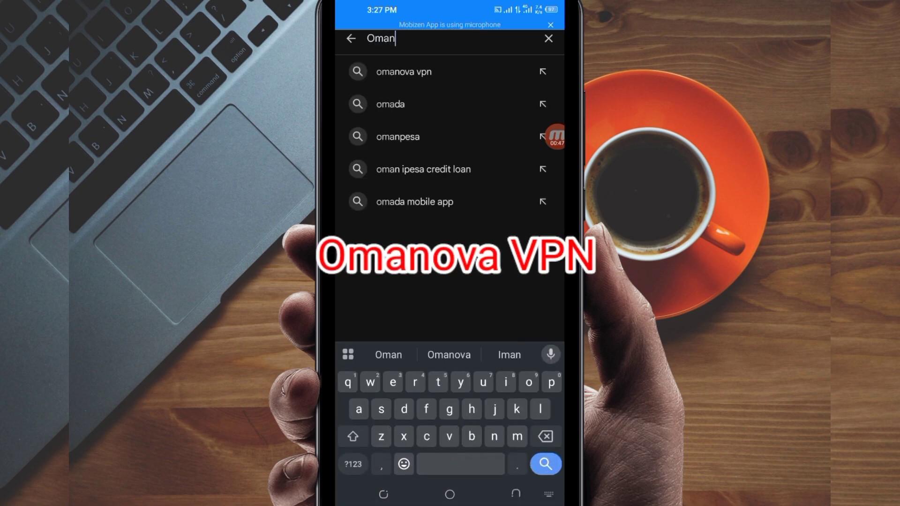
text(ova VPN)
key(Escape)
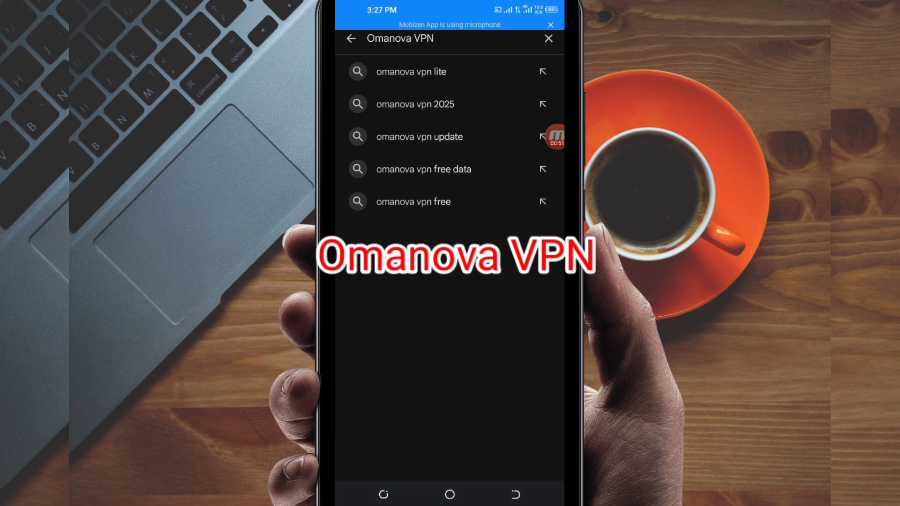
key(Return)
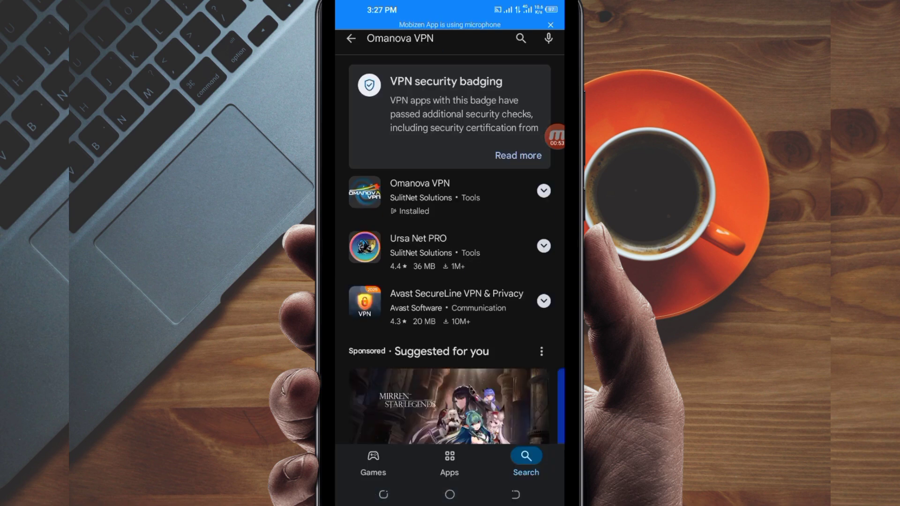
click(556, 136)
click(542, 187)
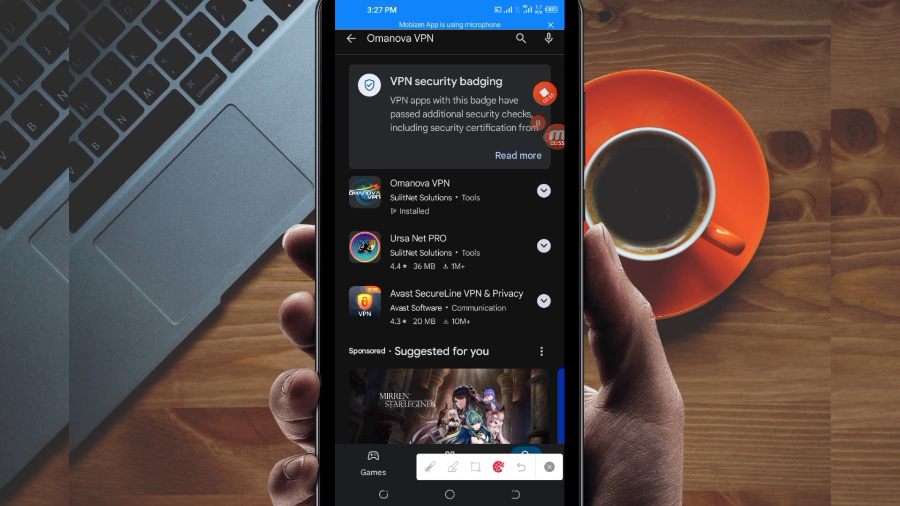
click(475, 466)
drag(340, 155, 558, 232)
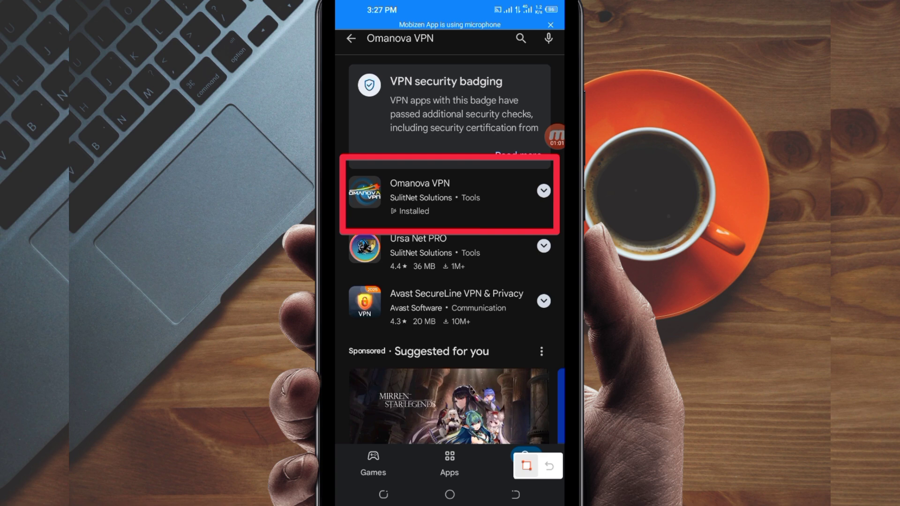
- Open the Omanova VPN store page from the search results
click(526, 465)
click(429, 466)
mouse_move(464, 202)
mouse_down()
mouse_move(436, 341)
mouse_move(422, 294)
mouse_move(490, 277)
mouse_up()
click(525, 466)
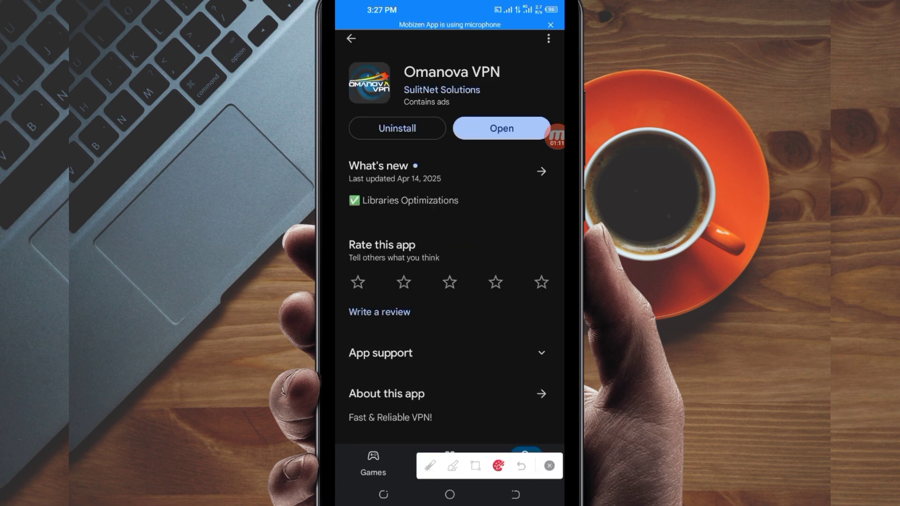
click(476, 465)
mouse_move(347, 49)
mouse_down()
mouse_move(402, 106)
mouse_move(561, 156)
mouse_up()
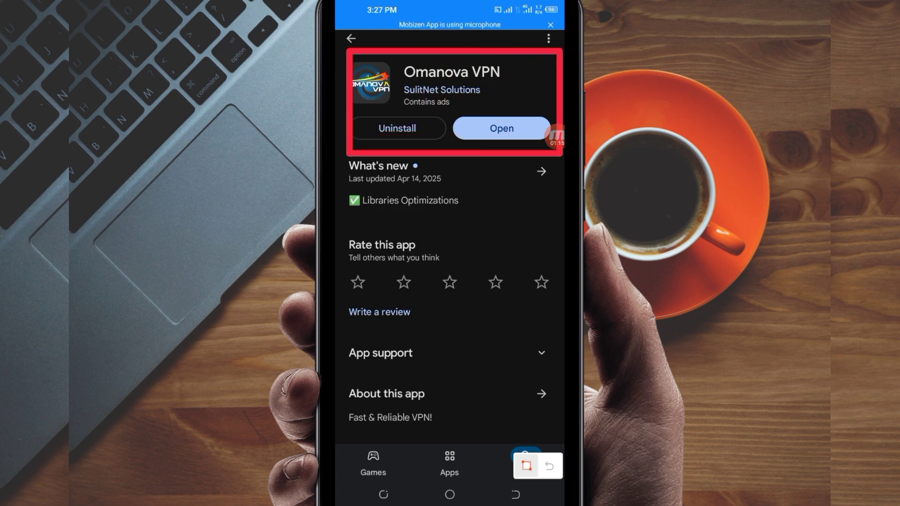
- Launch the installed Omanova VPN app from its store page
click(525, 466)
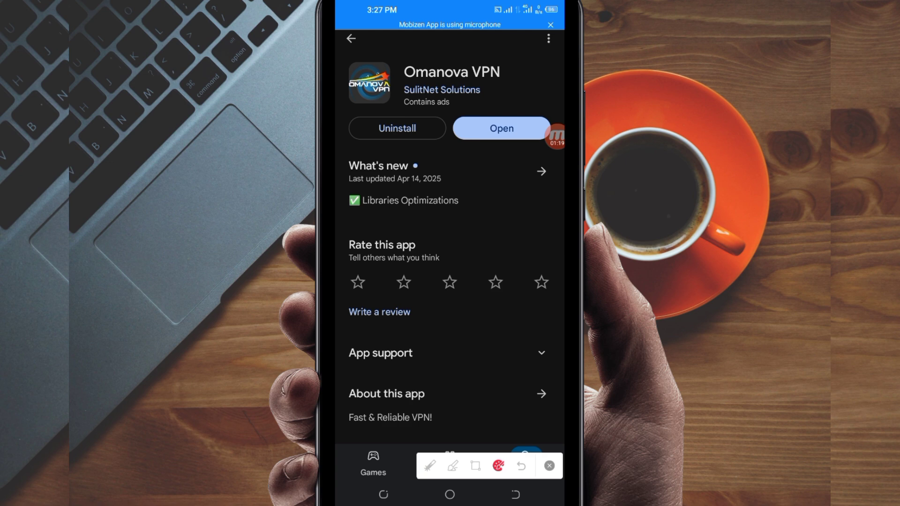
click(430, 465)
mouse_move(506, 156)
mouse_down()
mouse_move(463, 307)
mouse_move(463, 243)
mouse_move(525, 232)
mouse_up()
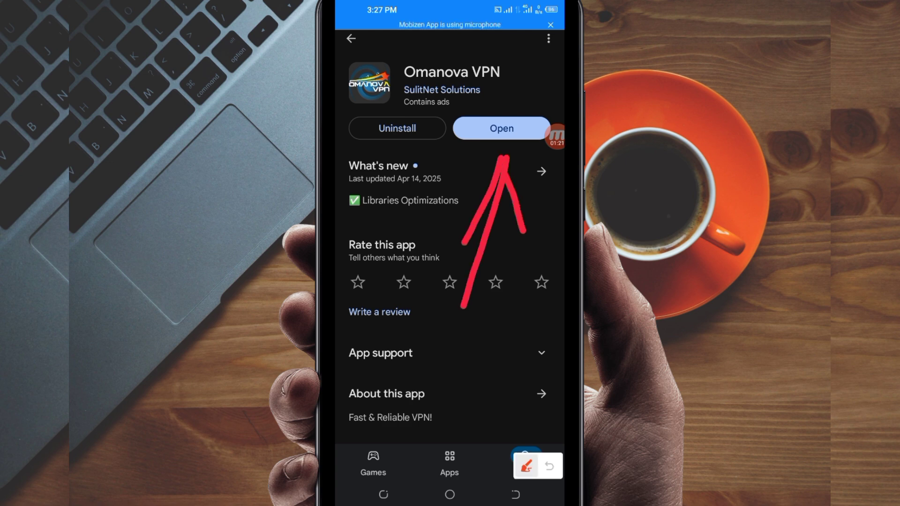
click(526, 466)
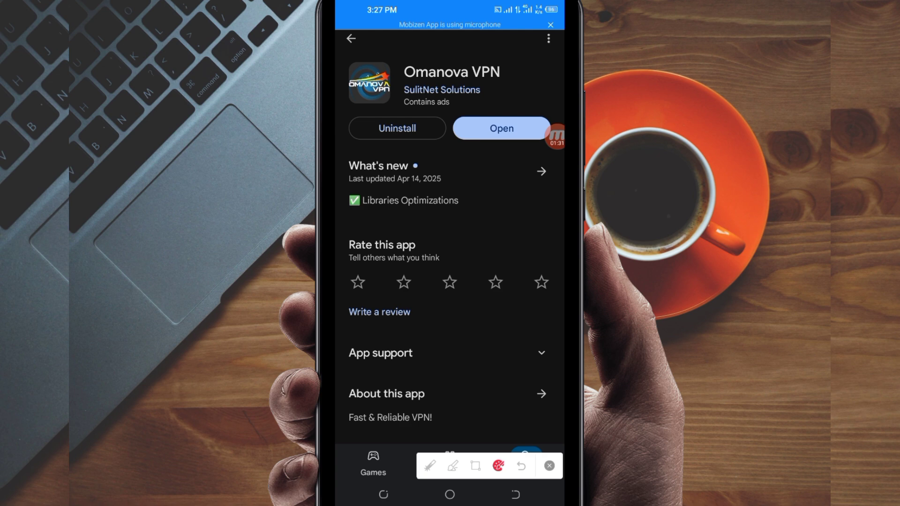
click(429, 465)
mouse_move(501, 151)
mouse_down()
mouse_move(448, 309)
mouse_move(465, 239)
mouse_move(524, 239)
mouse_up()
click(526, 465)
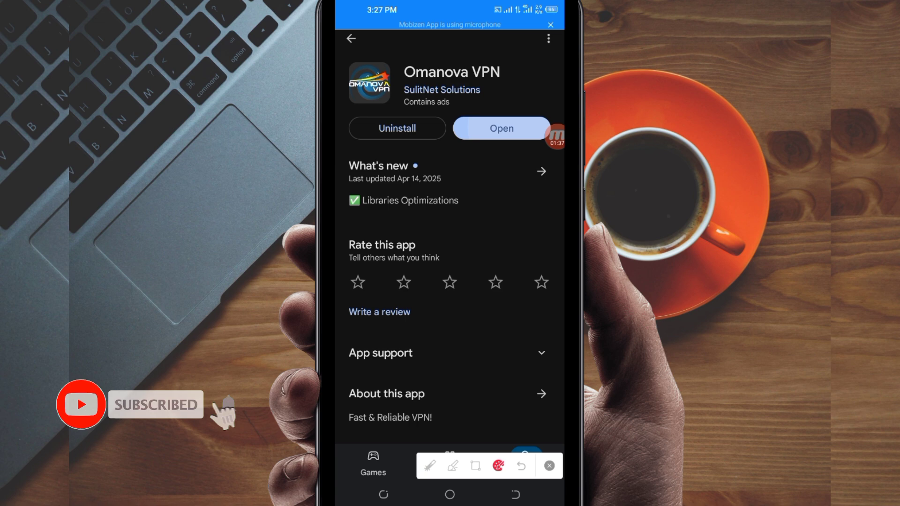
click(502, 128)
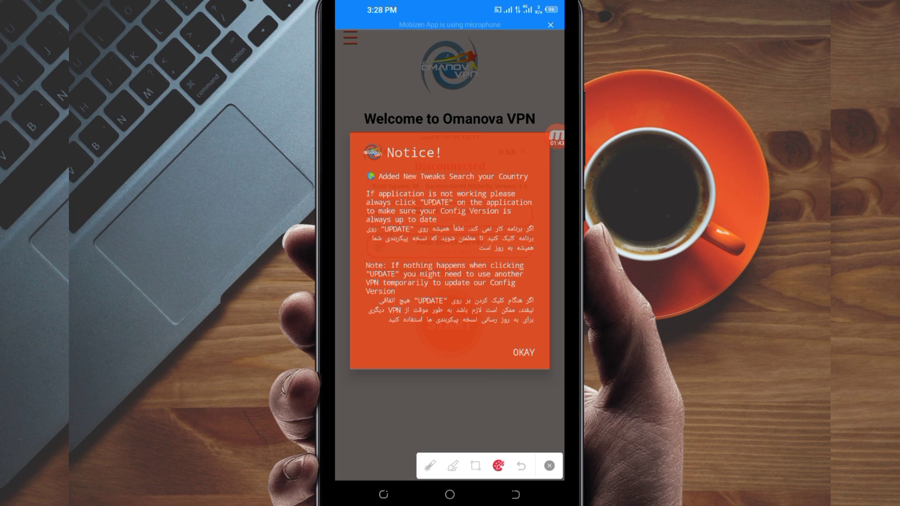
- Dismiss Omanova VPN's startup notice about config updates
click(523, 352)
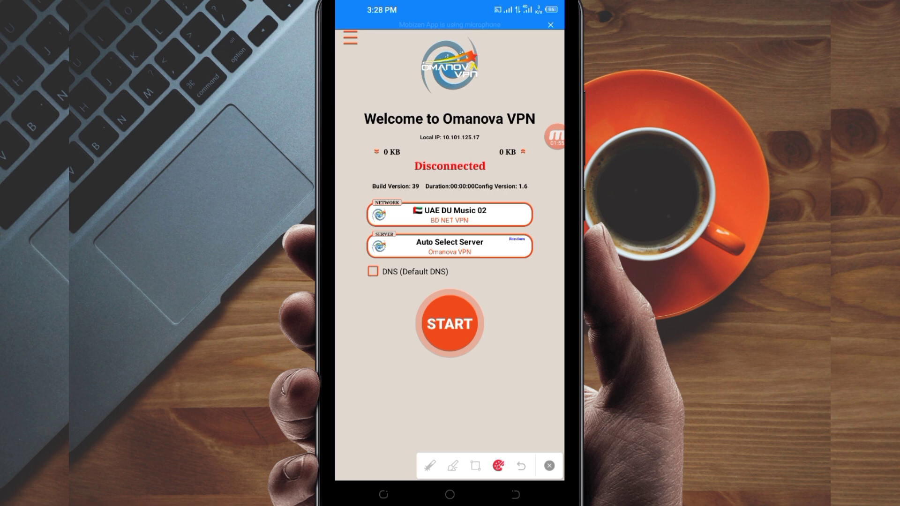
click(452, 465)
mouse_move(351, 56)
mouse_down()
mouse_move(370, 221)
mouse_move(349, 84)
mouse_move(350, 160)
mouse_up()
drag(353, 62, 390, 114)
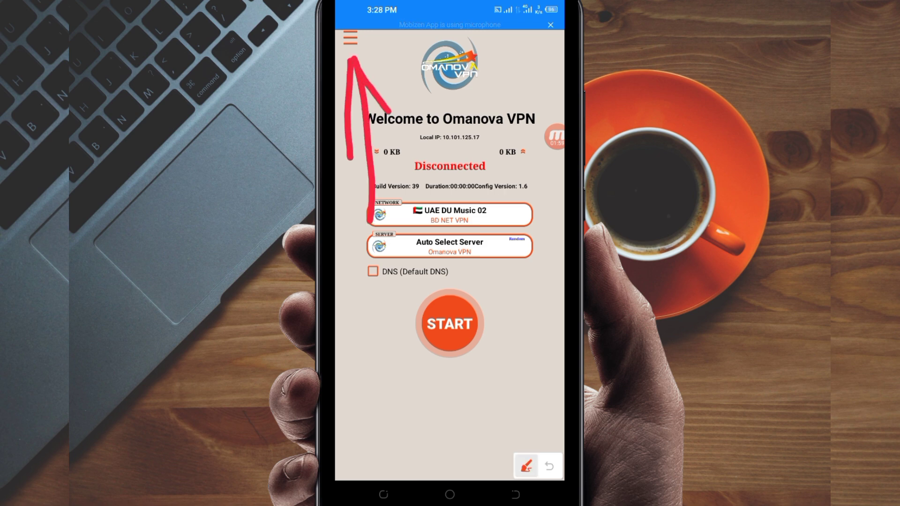
click(525, 466)
- View the menu's UPDATE, TELEGRAM, CLEAR DATA and EXIT options, then close it without choosing
click(350, 38)
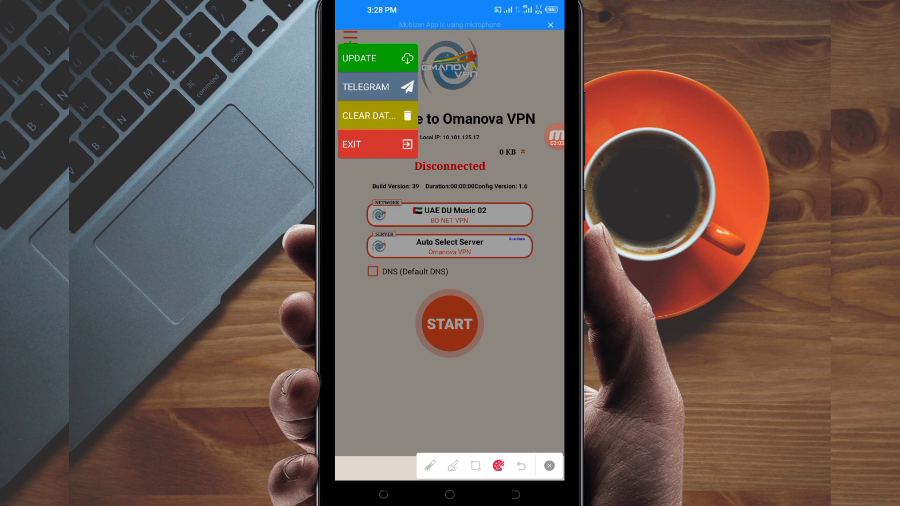
click(549, 466)
mouse_move(383, 36)
mouse_down()
mouse_move(348, 71)
mouse_move(436, 74)
mouse_move(421, 44)
mouse_up()
mouse_move(380, 105)
mouse_down()
mouse_move(366, 219)
mouse_move(345, 172)
mouse_move(408, 143)
mouse_up()
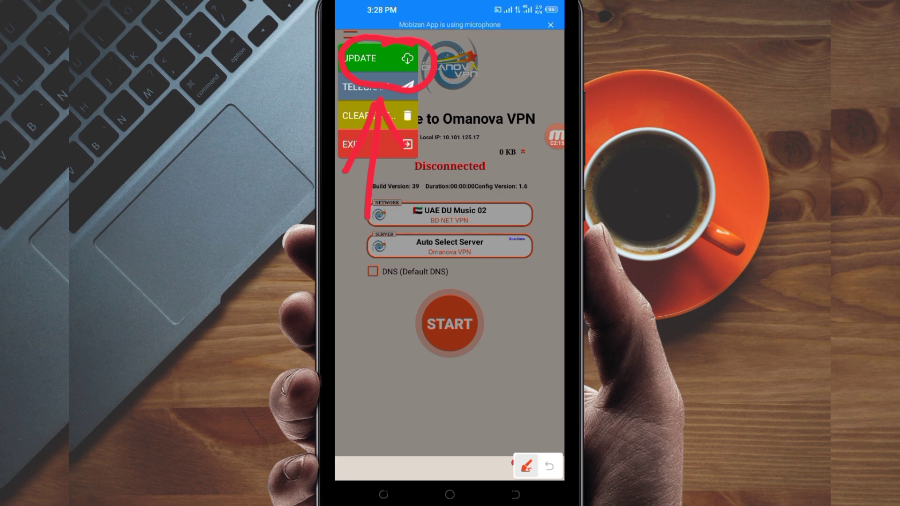
click(526, 466)
click(498, 465)
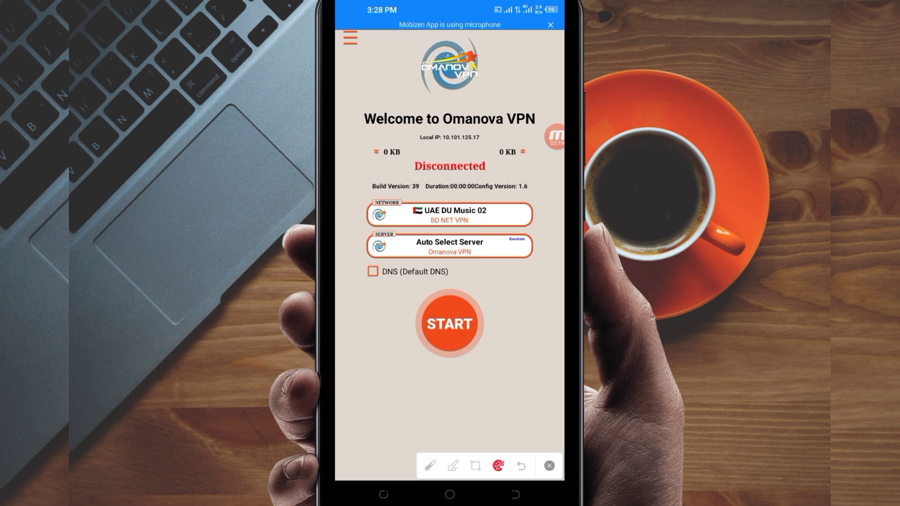
- Filter the network profile list by 'udp' and choose A2 - All Country (UDP Mode 01)
click(453, 465)
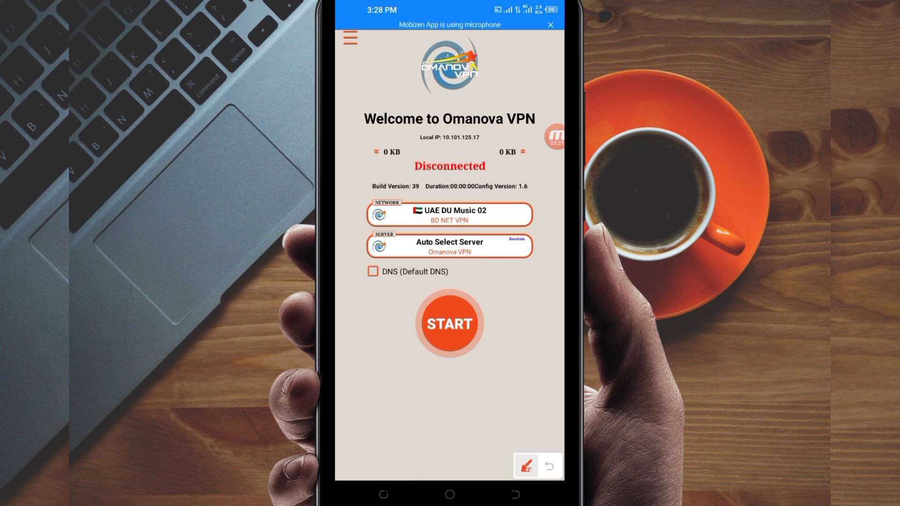
mouse_move(532, 201)
mouse_down()
mouse_move(478, 187)
mouse_move(355, 200)
mouse_move(478, 236)
mouse_move(517, 191)
mouse_up()
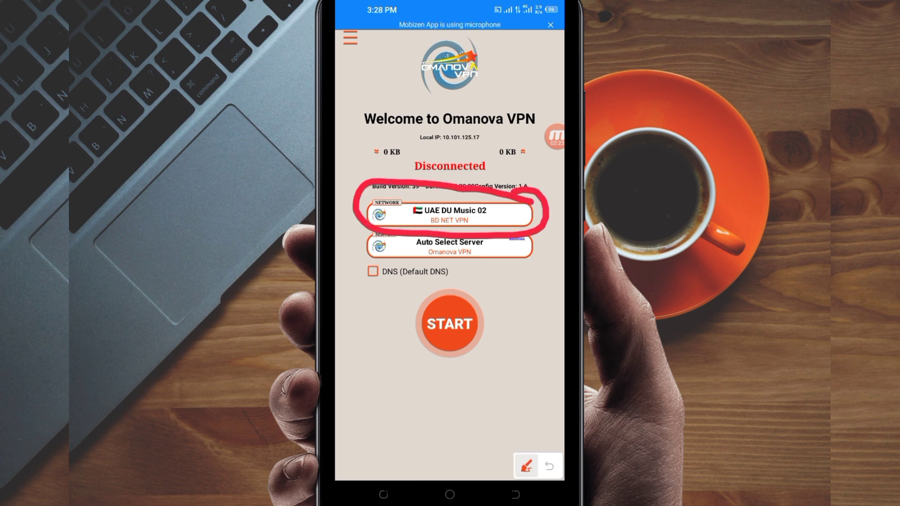
drag(401, 349, 454, 244)
mouse_move(409, 302)
mouse_down()
mouse_move(451, 246)
mouse_move(473, 298)
mouse_up()
click(526, 466)
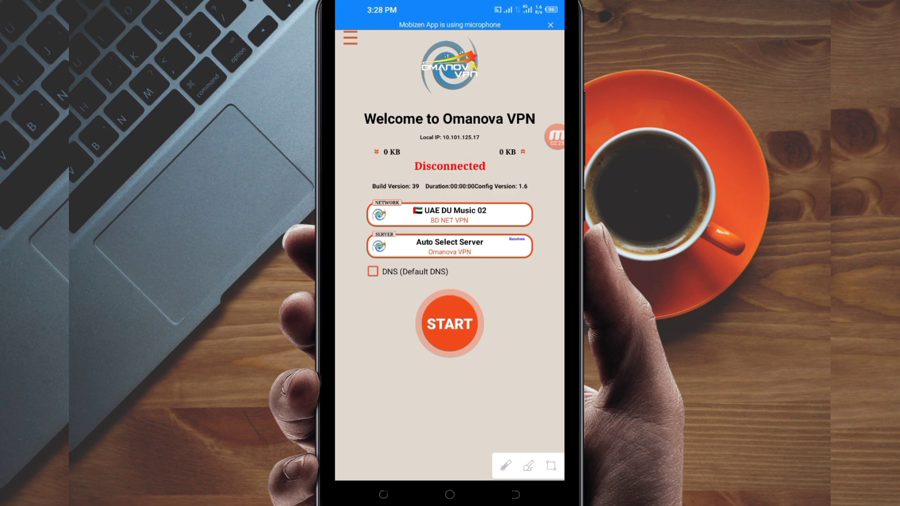
click(499, 466)
click(449, 215)
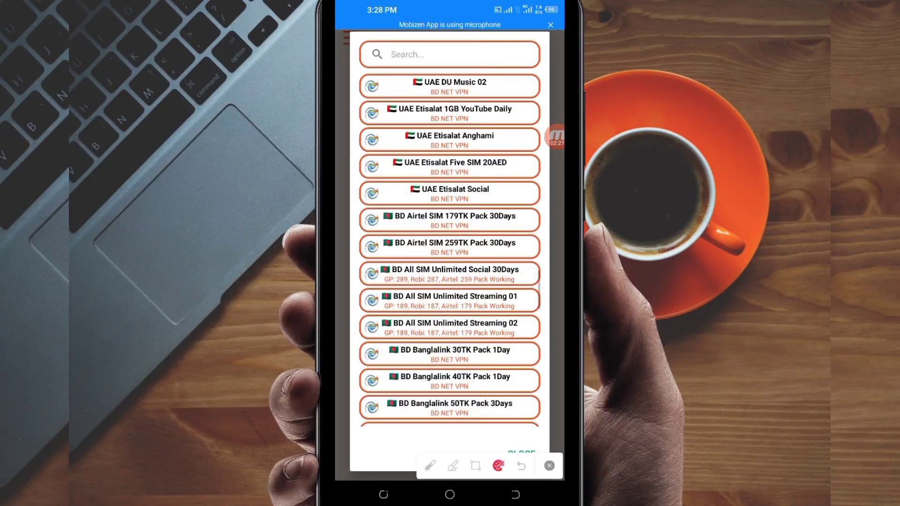
click(450, 54)
text(u)
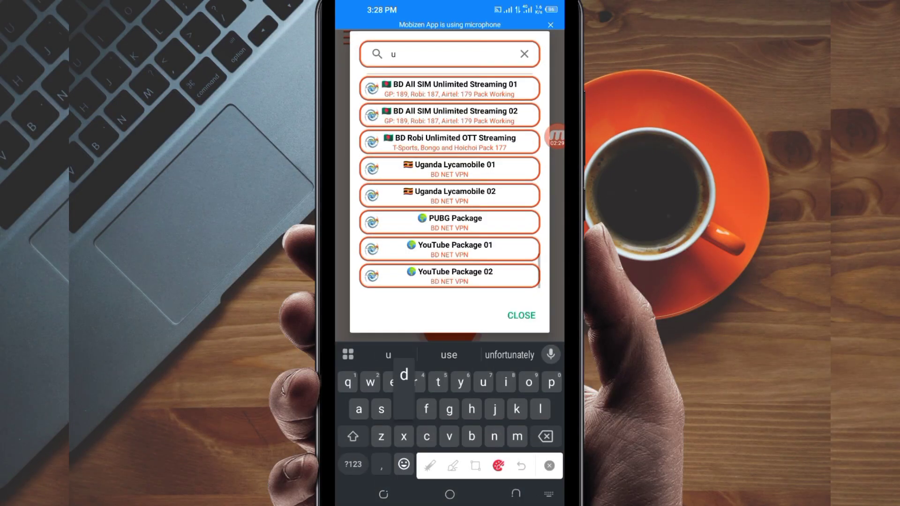
text(dp)
click(515, 494)
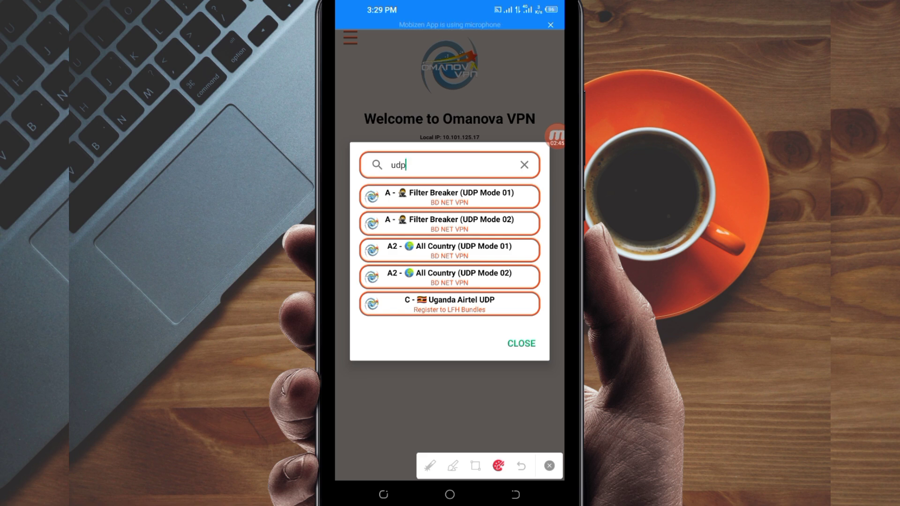
click(476, 465)
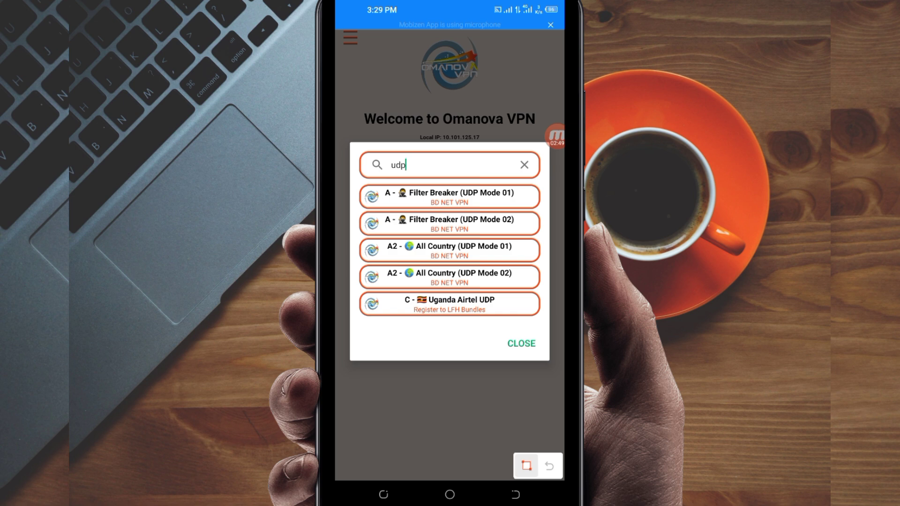
mouse_move(353, 230)
mouse_down()
mouse_move(428, 258)
mouse_move(550, 269)
mouse_up()
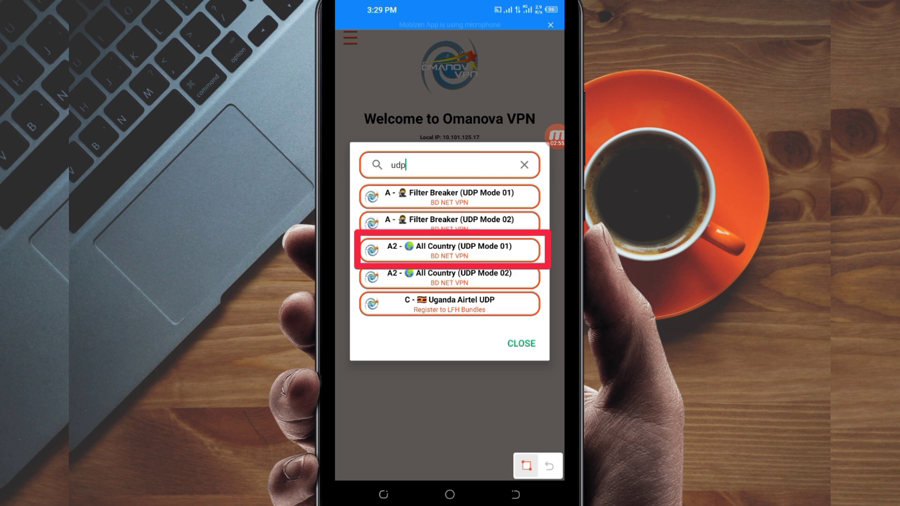
click(450, 185)
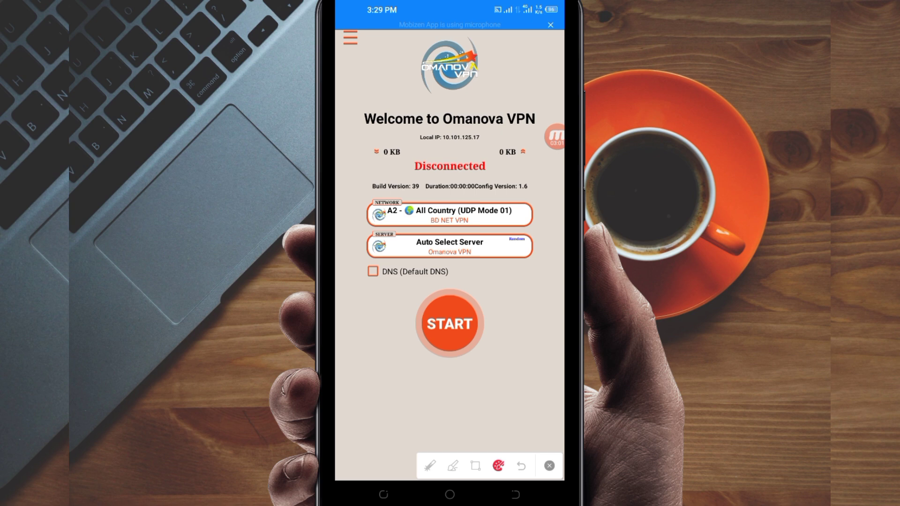
click(452, 465)
mouse_move(546, 229)
mouse_down()
mouse_move(446, 219)
mouse_move(355, 247)
mouse_move(451, 274)
mouse_move(545, 260)
mouse_move(524, 224)
mouse_up()
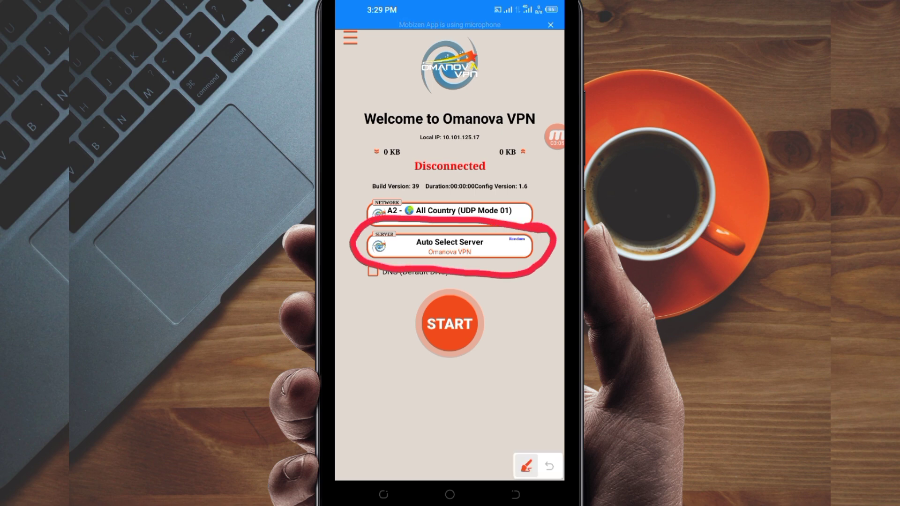
mouse_move(435, 281)
mouse_down()
mouse_move(365, 391)
mouse_move(381, 329)
mouse_move(430, 328)
mouse_up()
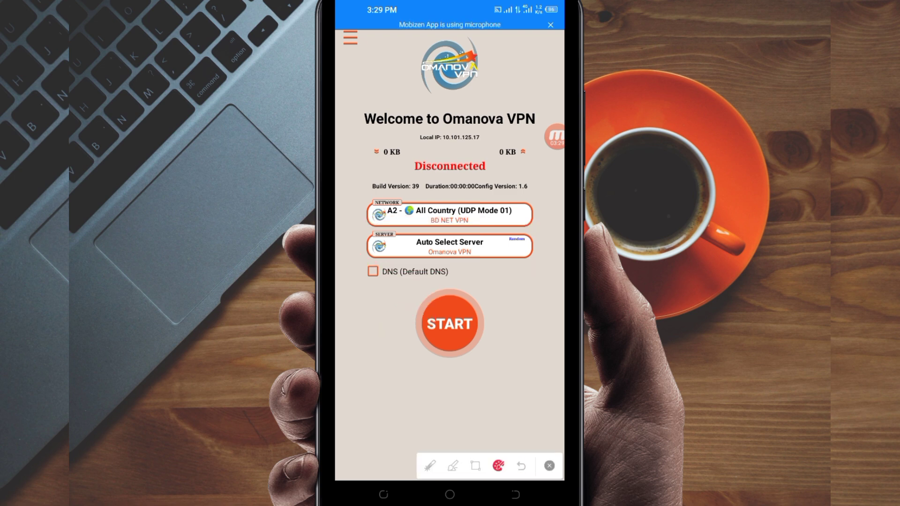
- Start the VPN on the A2 profile with Auto Select Server and wait for Connected
click(454, 465)
mouse_move(496, 281)
mouse_down()
mouse_move(412, 277)
mouse_move(425, 388)
mouse_move(443, 276)
mouse_up()
drag(428, 477, 444, 403)
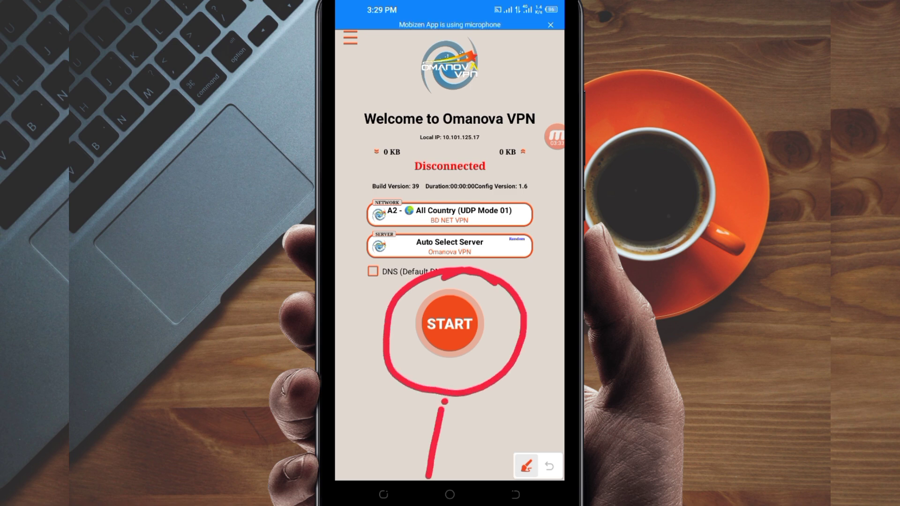
drag(418, 440, 443, 403)
drag(443, 402, 467, 445)
click(526, 466)
click(448, 324)
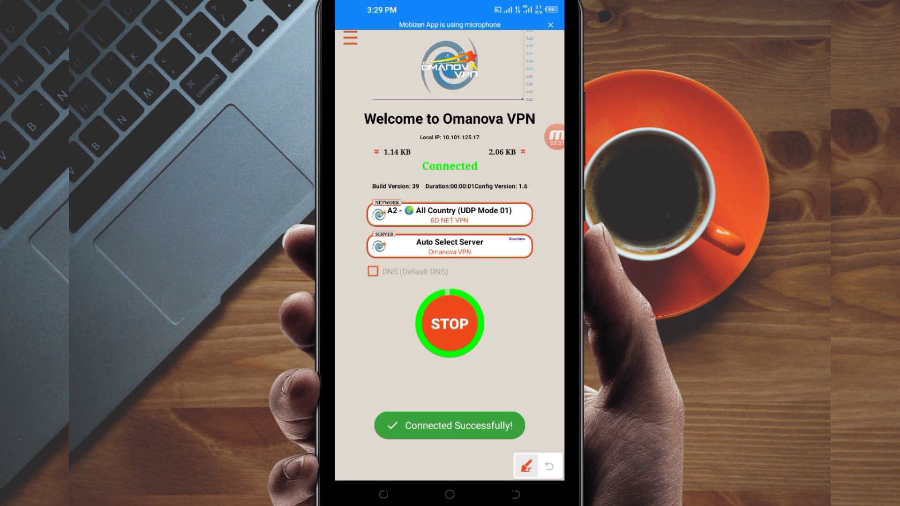
click(453, 466)
drag(410, 313, 457, 179)
mouse_move(406, 253)
mouse_down()
mouse_move(456, 182)
mouse_move(470, 243)
mouse_up()
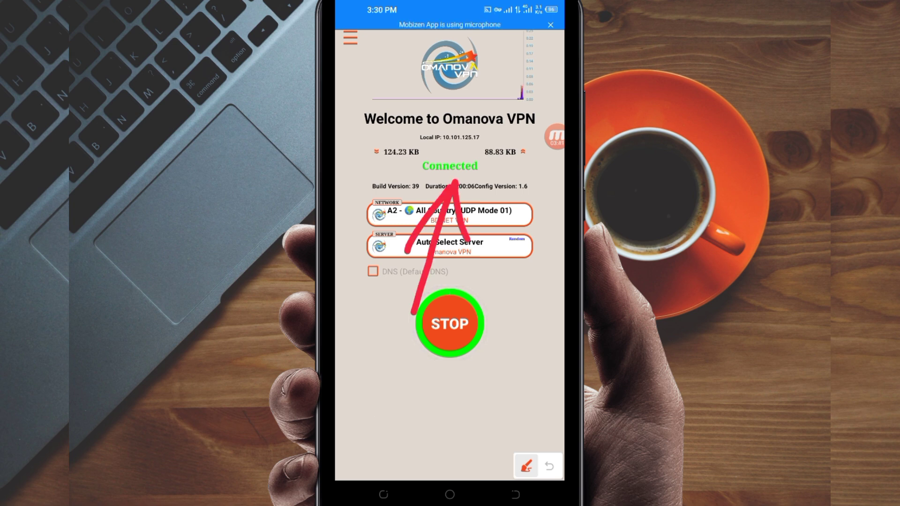
click(526, 465)
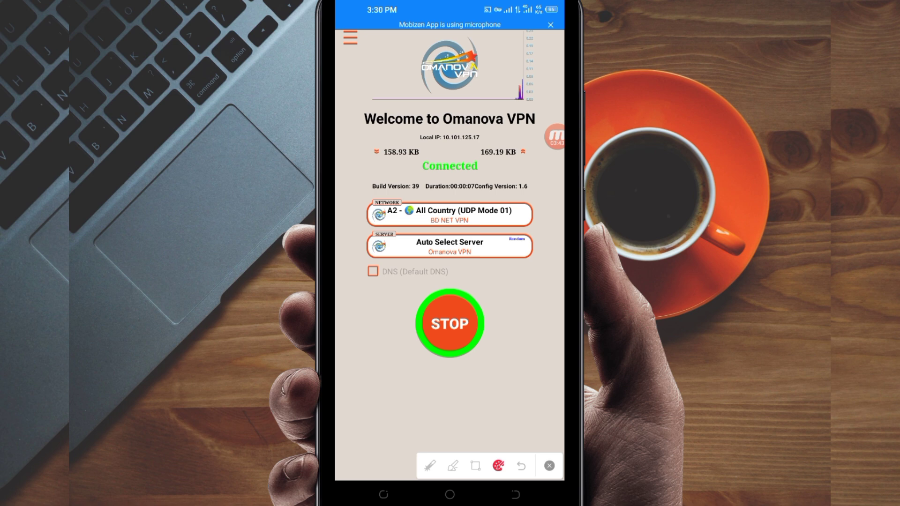